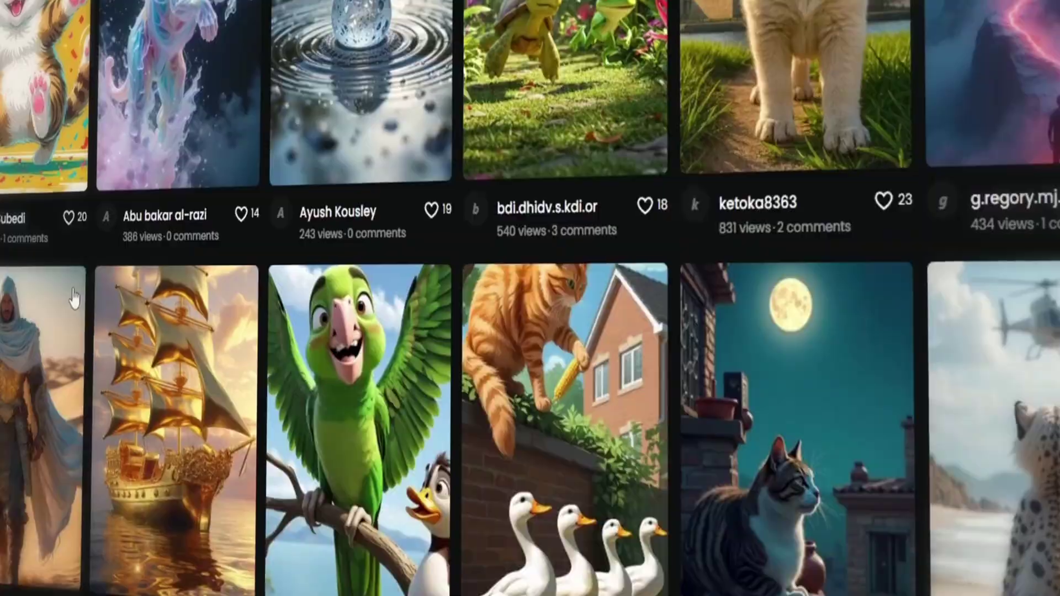
Submit the kids' story request and read the reply 'Omar and the Magical Garden'.
scroll(73, 298, "down", 20)
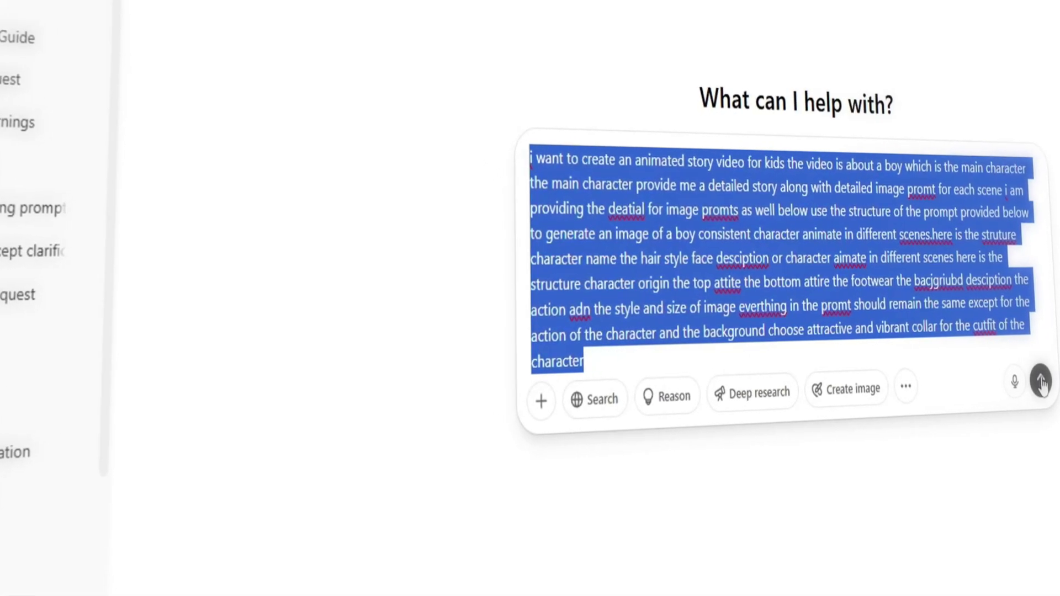
left_click(1003, 383)
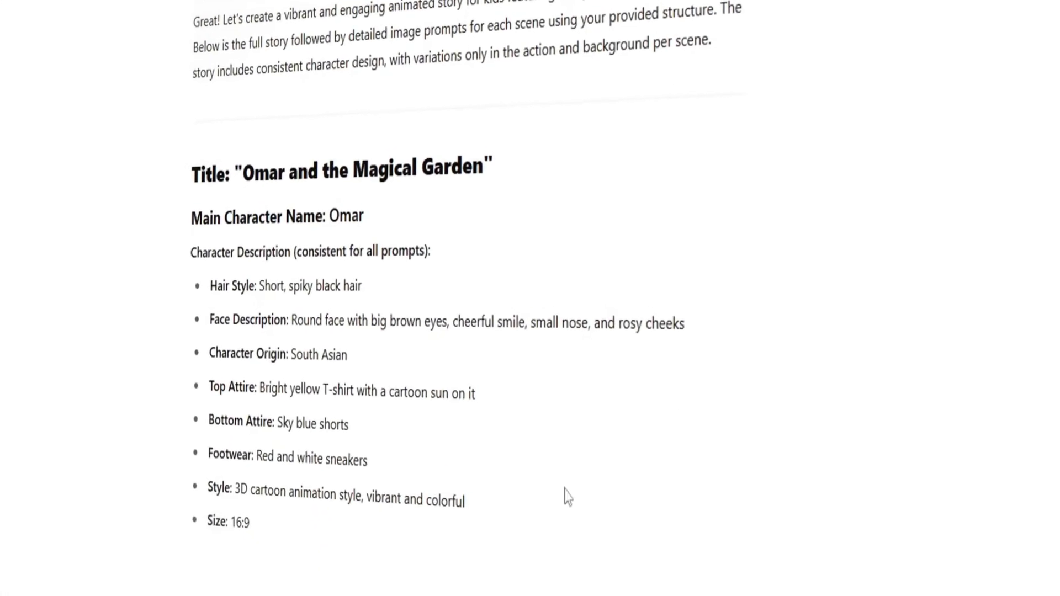
scroll(450, 583, "down", 5)
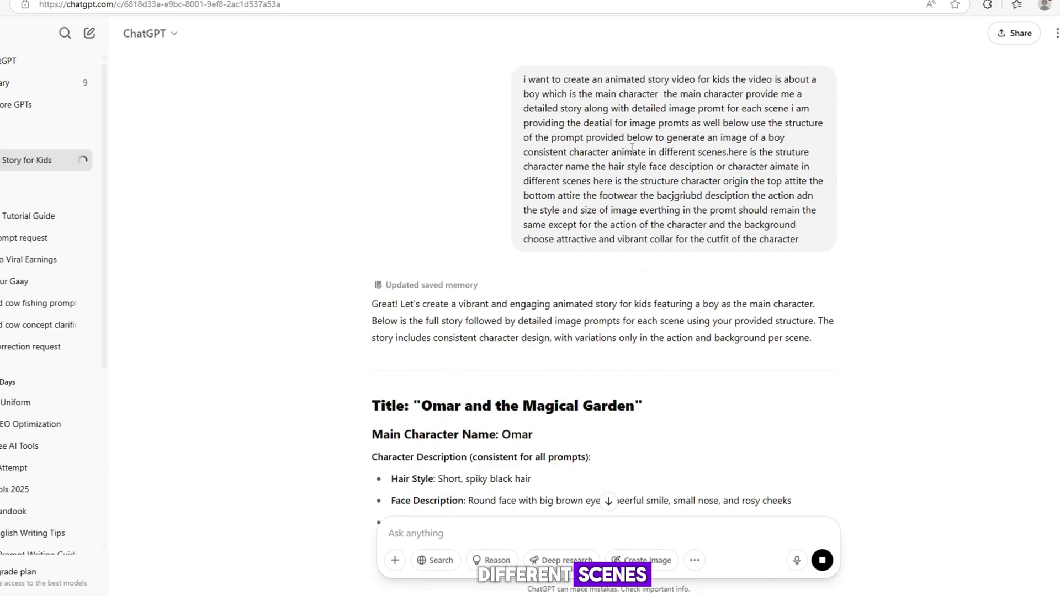
Scroll through ChatGPT's scene-by-scene image prompts for Omar's story through Scene 6.
scroll(621, 279, "down", 15)
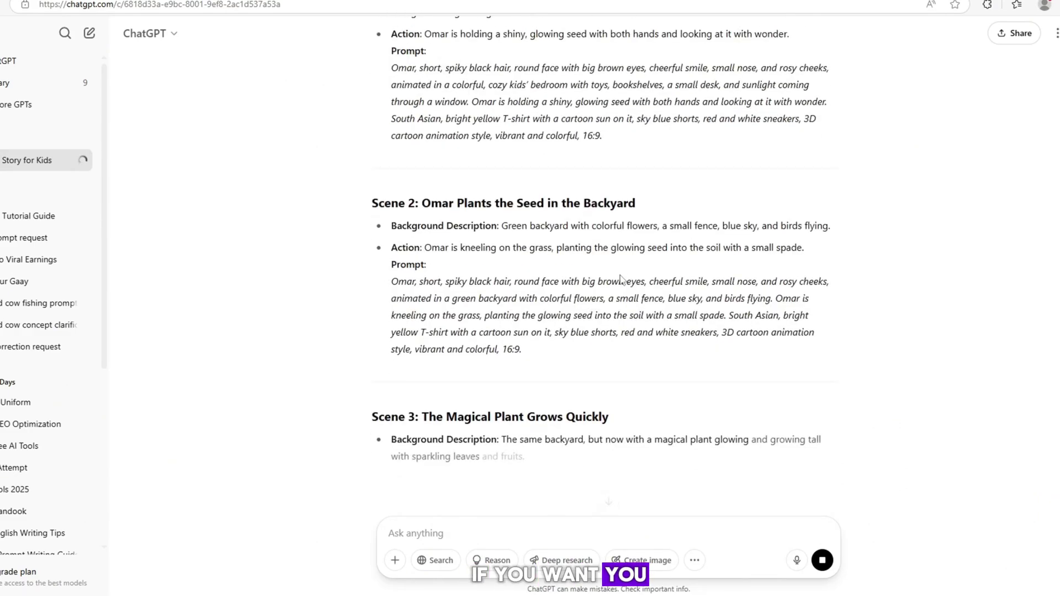
scroll(621, 279, "down", 1)
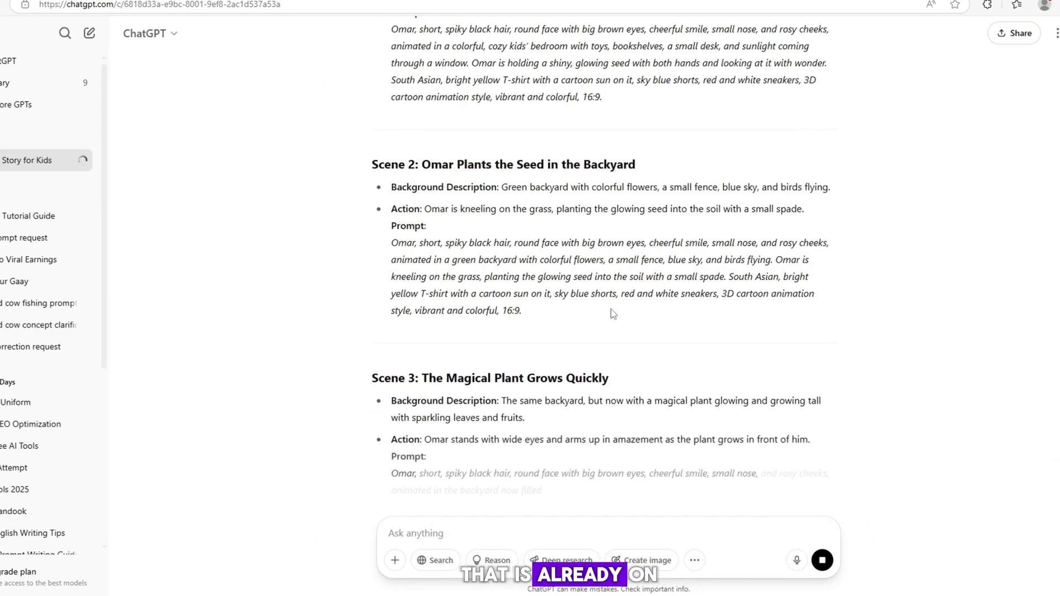
scroll(552, 357, "up", 7)
scroll(551, 357, "up", 3)
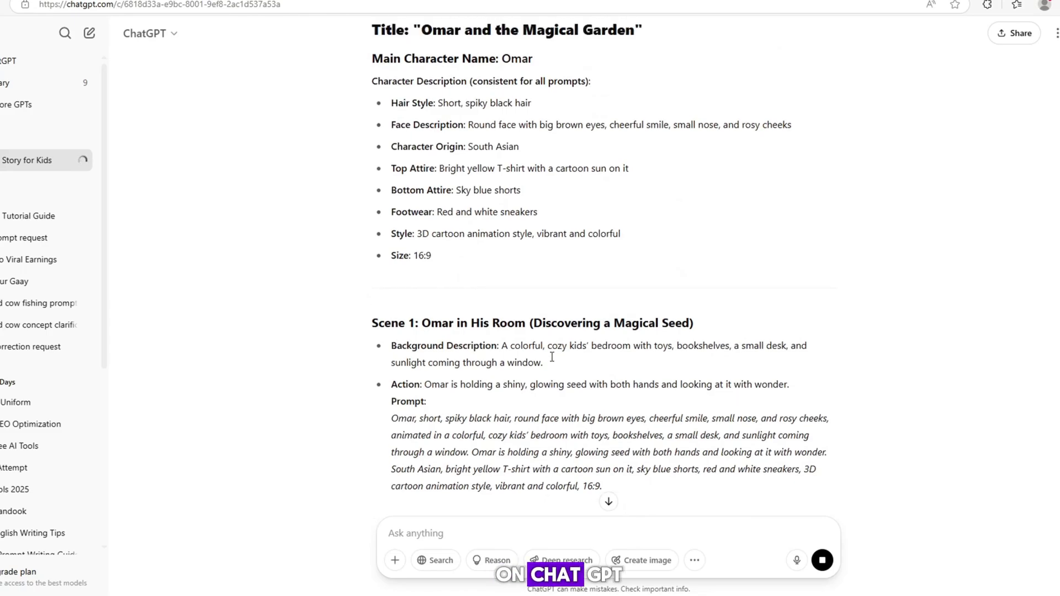
scroll(552, 362, "up", 3)
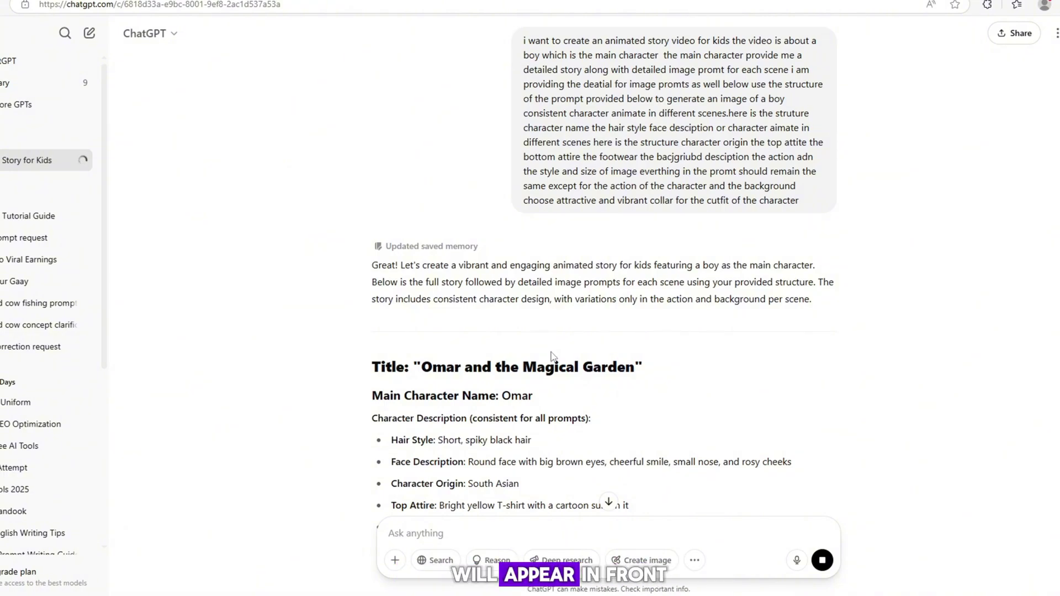
scroll(546, 350, "down", 10)
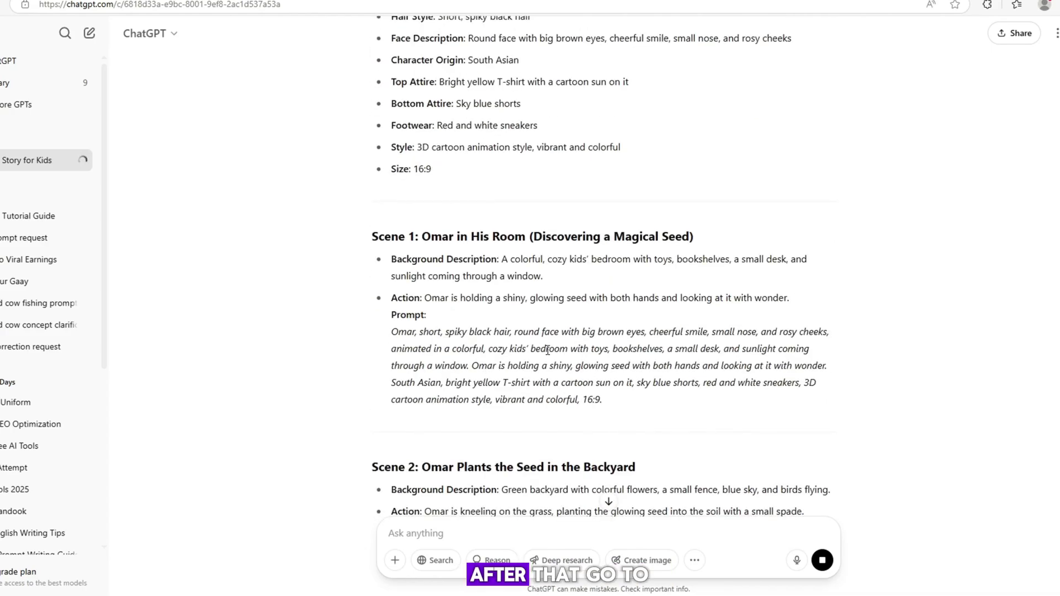
scroll(546, 350, "down", 15)
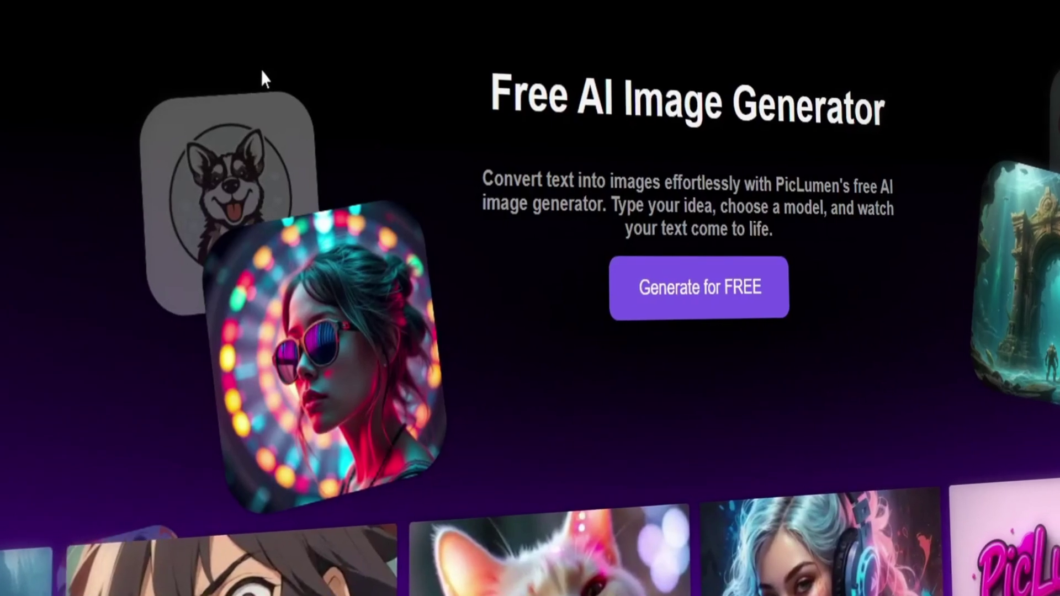
Generate a 16:9 PicLumen image from the pasted Scene 1 prompt of Omar holding the seed.
left_click(687, 318)
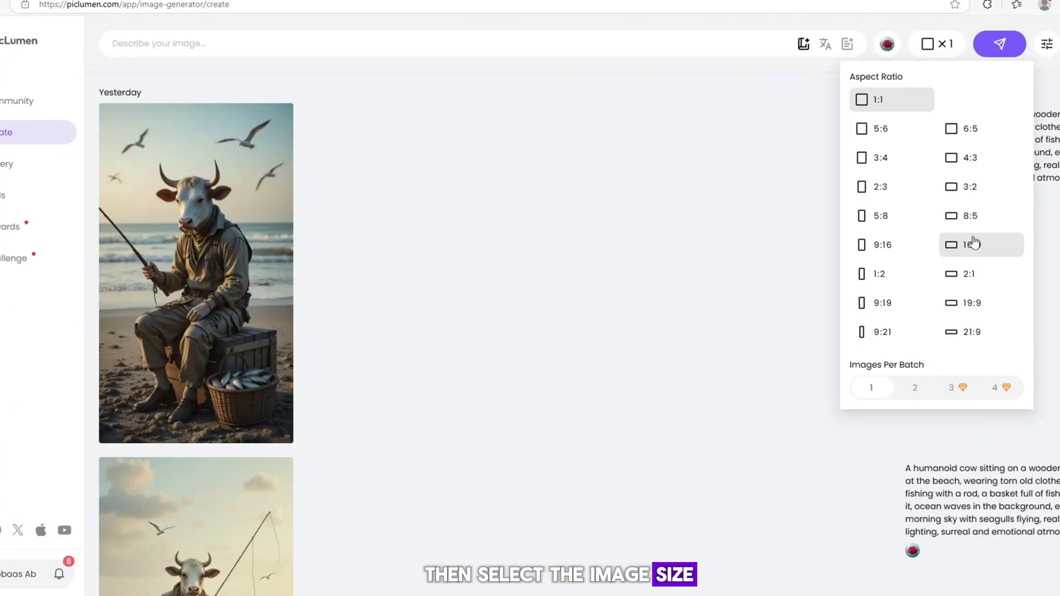
left_click(973, 244)
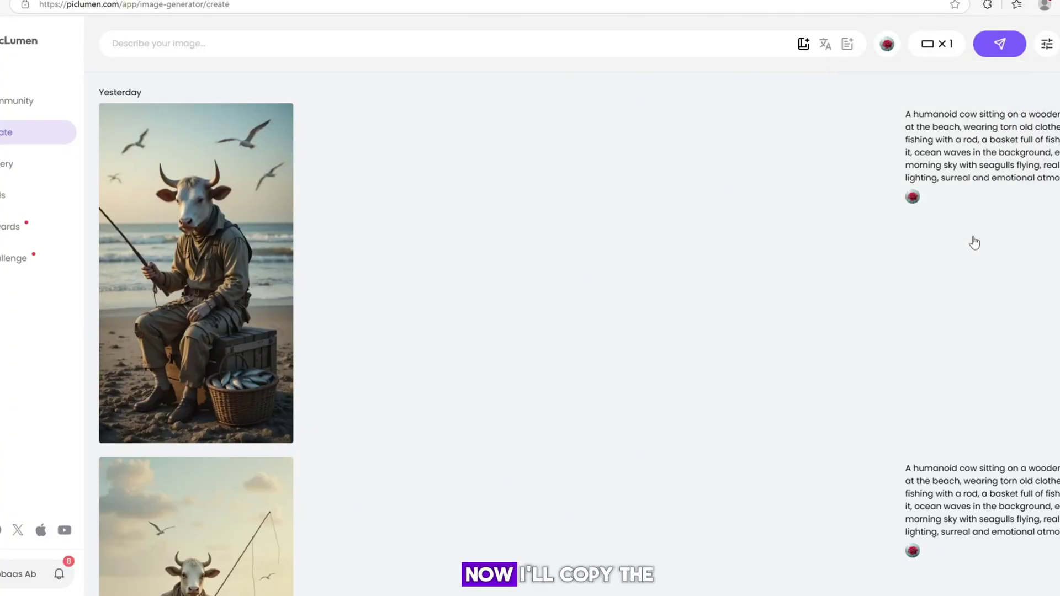
left_click(185, 43)
type("i want to create an animated story video for kids the video is about a boy which is the main character  the main character provide me a detailed story along with detailed image promt for each scene i am providing the deatial for image promts as well below use the structure of the prompt provided below to generate an image of a boy consistent character animate in different scenes.here is the struture character name the hair style face desciption or character aimate in different scenes here is the structure character origin the top attite the bottom attire the footwear the bacjgriubd desciption the action adn the style and size of image everthing in the promt should remain the same except for the action of the character and the background choose attractive and vibrant collar for the cutfit of the character")
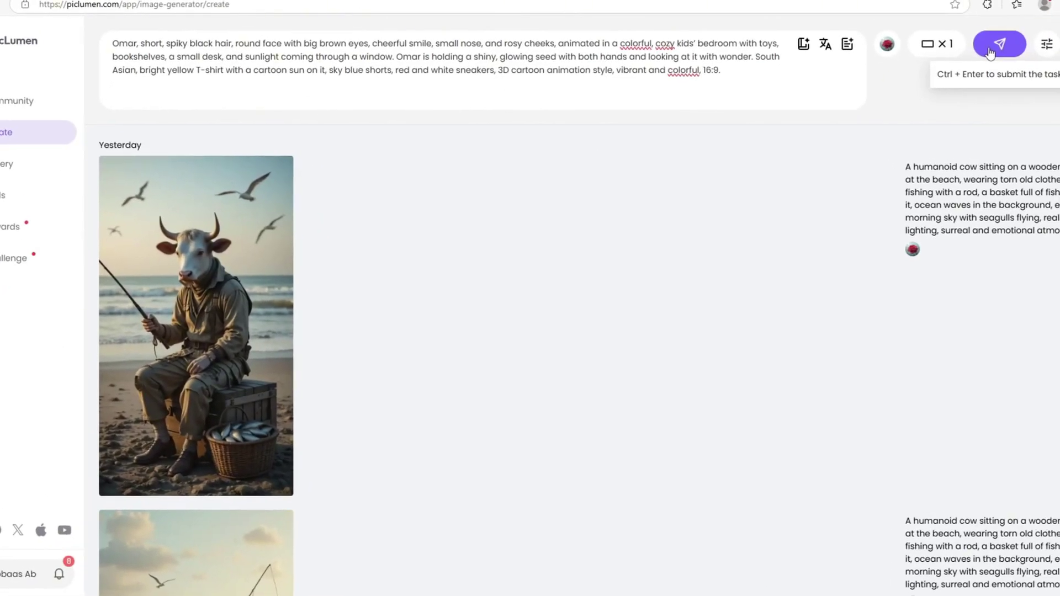
left_click(988, 46)
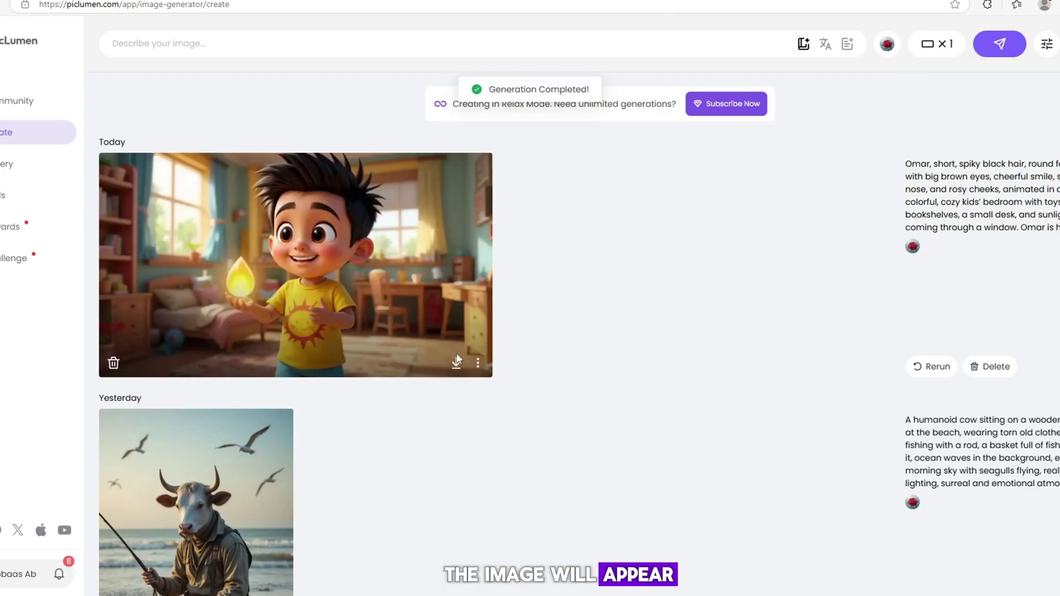
Download the Scene 1 image and select the Scene 2 prompt in ChatGPT.
left_click(456, 364)
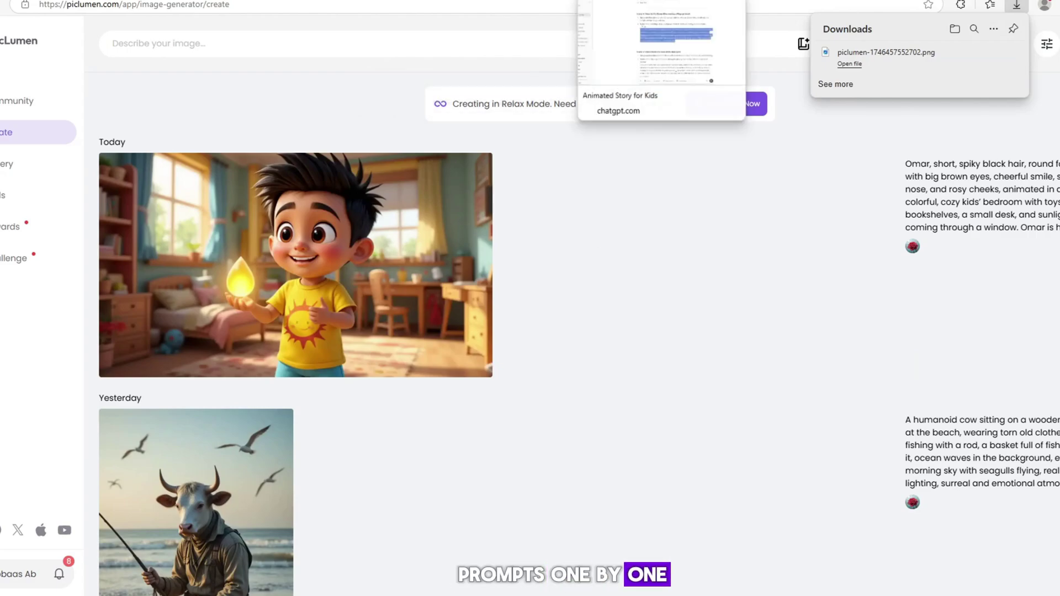
left_click(618, 1)
scroll(607, 276, "down", 3)
left_click_drag(391, 343, 533, 410)
key("ctrl+c")
Generate the Scene 2 planting image from the pasted prompt.
left_click(834, 1)
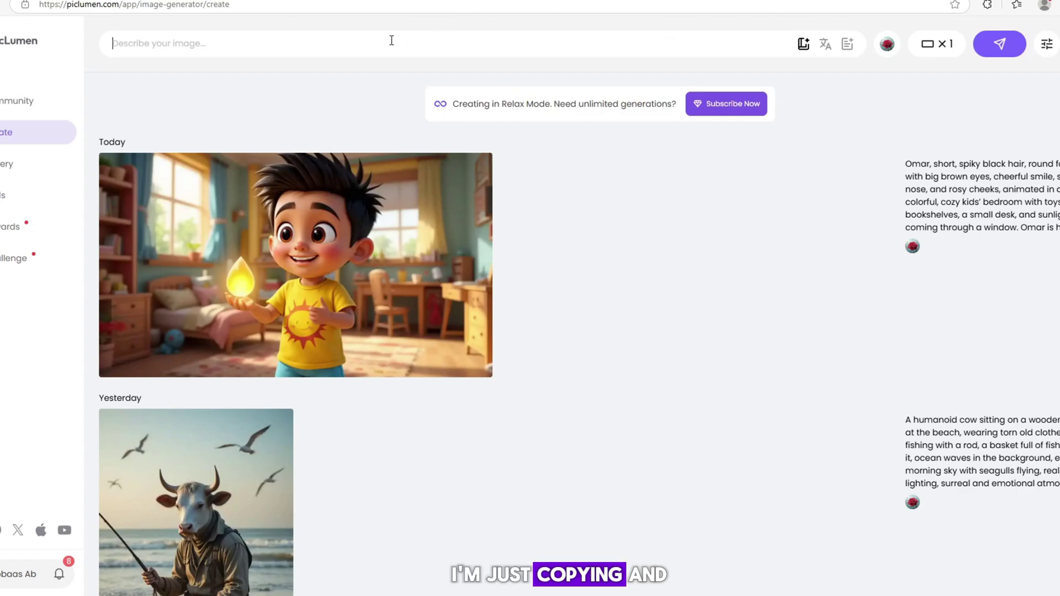
key("ctrl+v")
left_click(1001, 44)
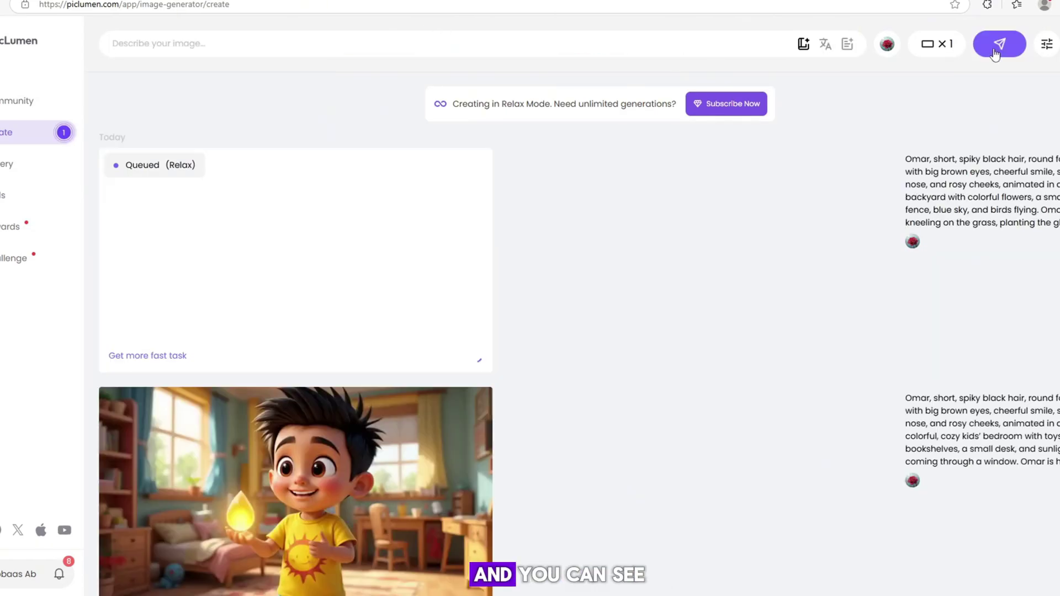
scroll(393, 274, "down", 2)
scroll(510, 325, "up", 1)
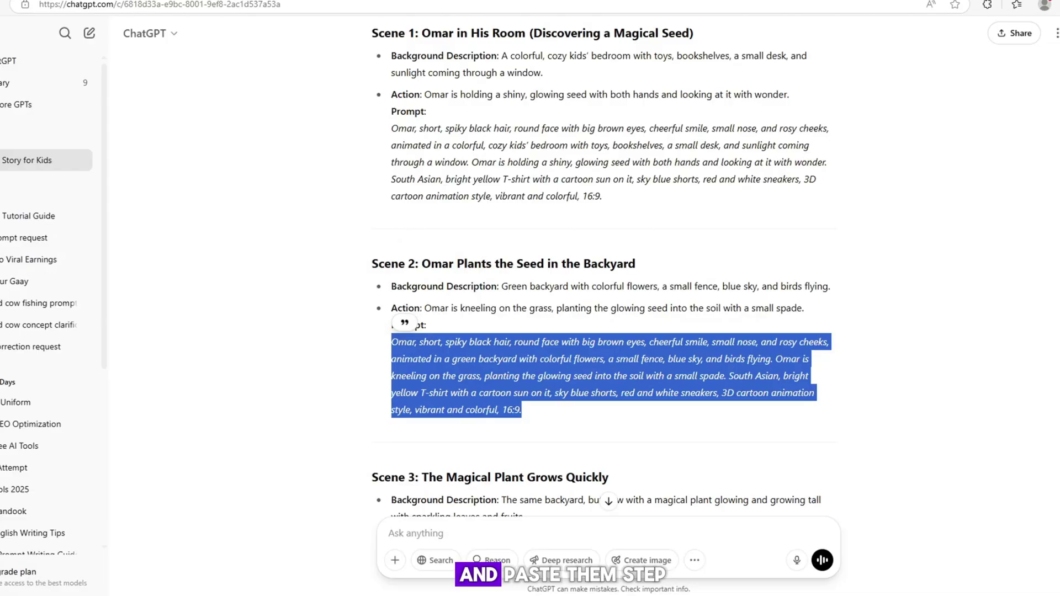
scroll(534, 298, "down", 5)
Generate the Scene 3 glowing-plant and Scene 4 climbing images from their ChatGPT prompts.
left_click_drag(534, 347, 384, 276)
key("ctrl+c")
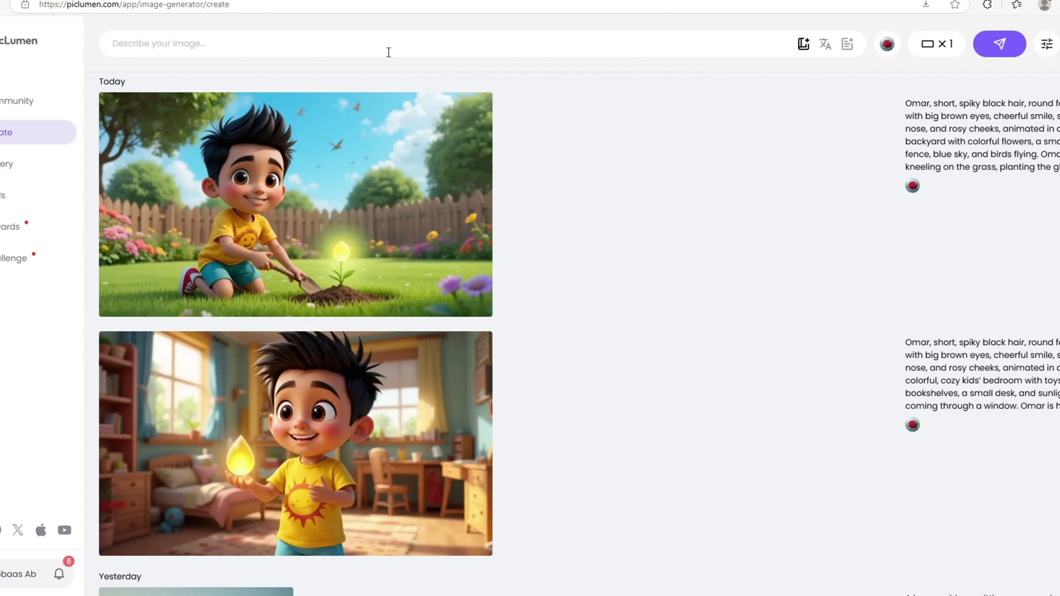
left_click(388, 49)
key("ctrl+v")
left_click(980, 49)
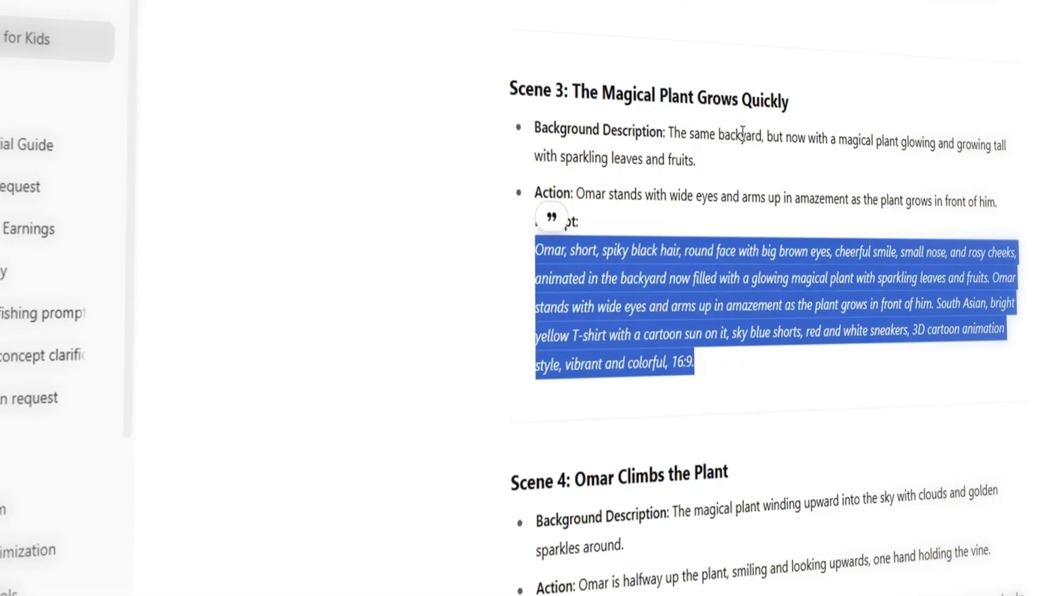
scroll(743, 134, "down", 6)
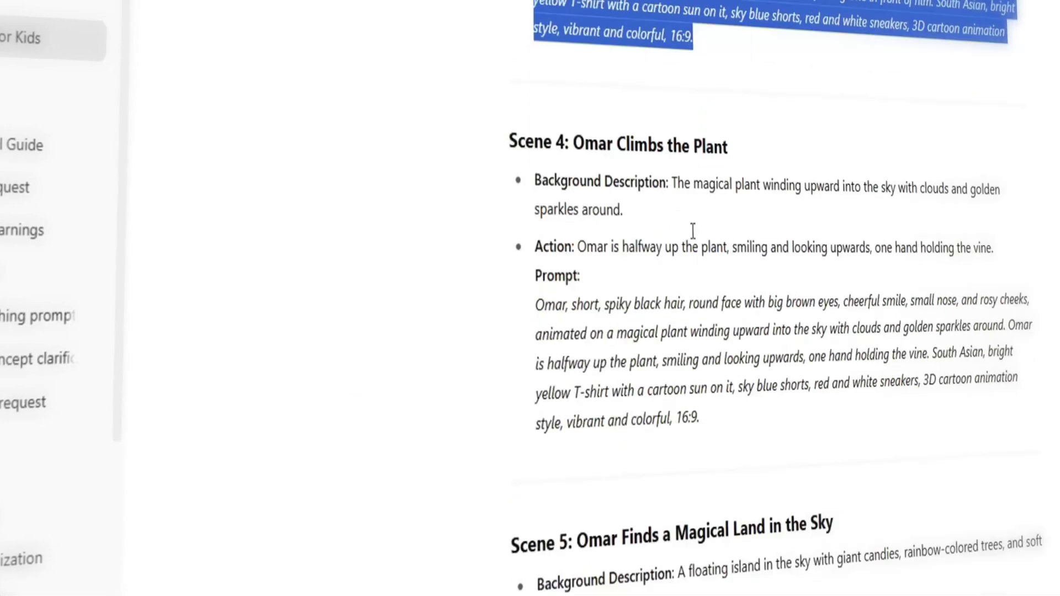
left_click_drag(712, 348, 536, 239)
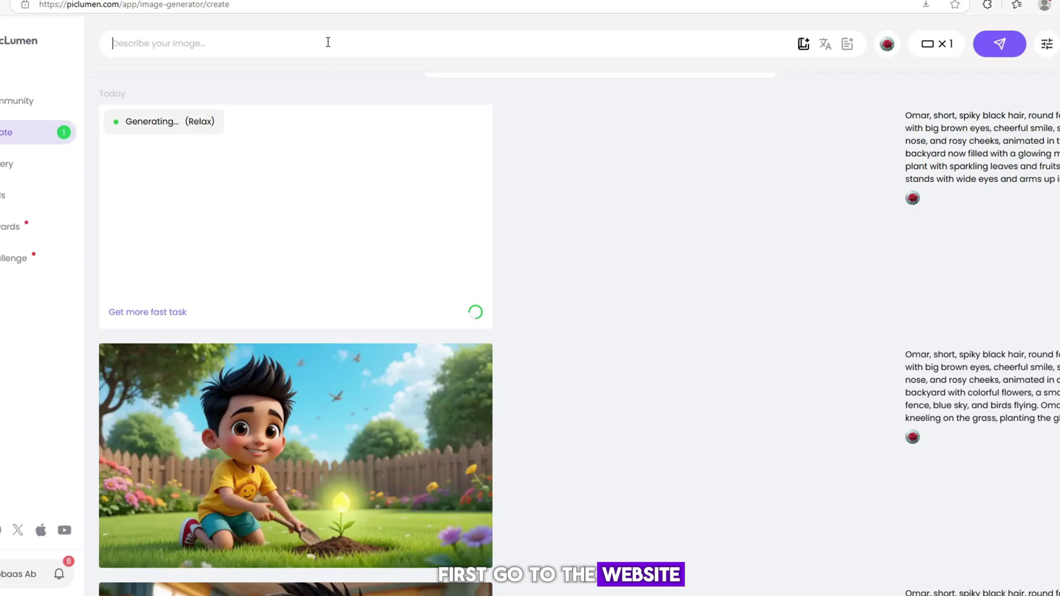
type("Omar, short, spiky black hair, round face with big brown eyes, cheerful smile, small nose, and rosy cheeks, animated on a magical plant winding upward into the sky with clouds and golden sparkles around. Omar is halfway up the plant, smiling and looking upwards, one hand holding the vine. South Asian, bright yellow T-shirt with a cartoon sun on it, sky blue shorts, red and white sneakers, 3D cartoon animation style, vibrant and colorful, 16:9.")
key("Return")
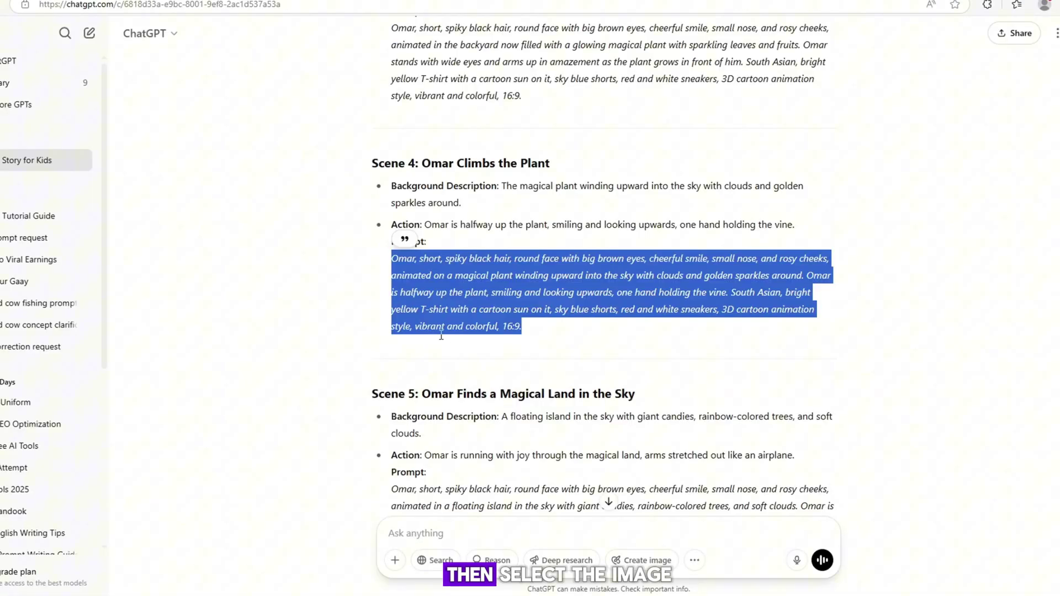
Generate the Scene 5 floating-island image and select the Scene 6 prompt.
scroll(441, 334, "down", 3)
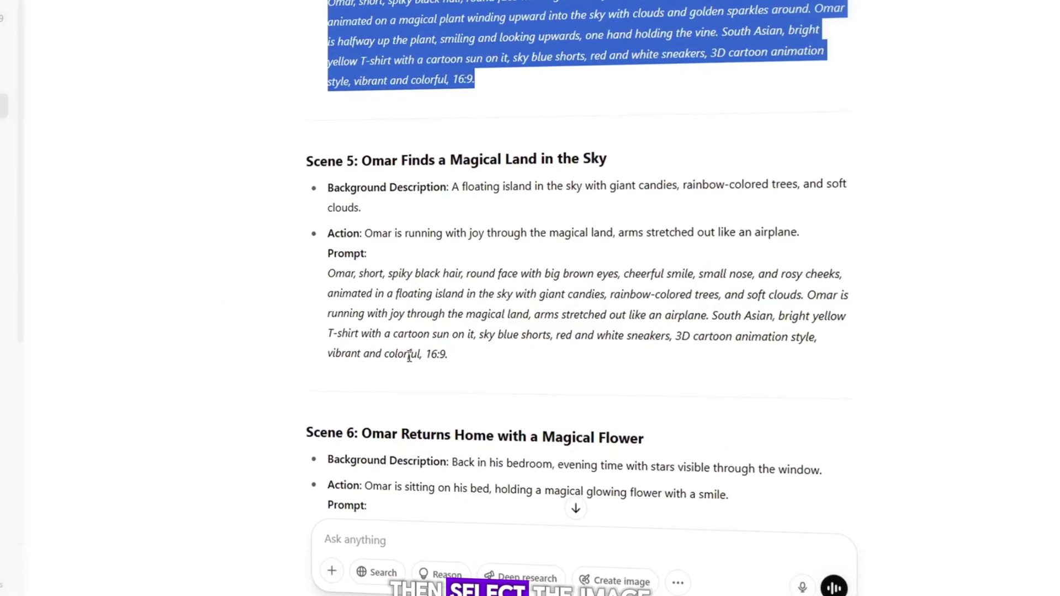
left_click_drag(217, 322, 336, 411)
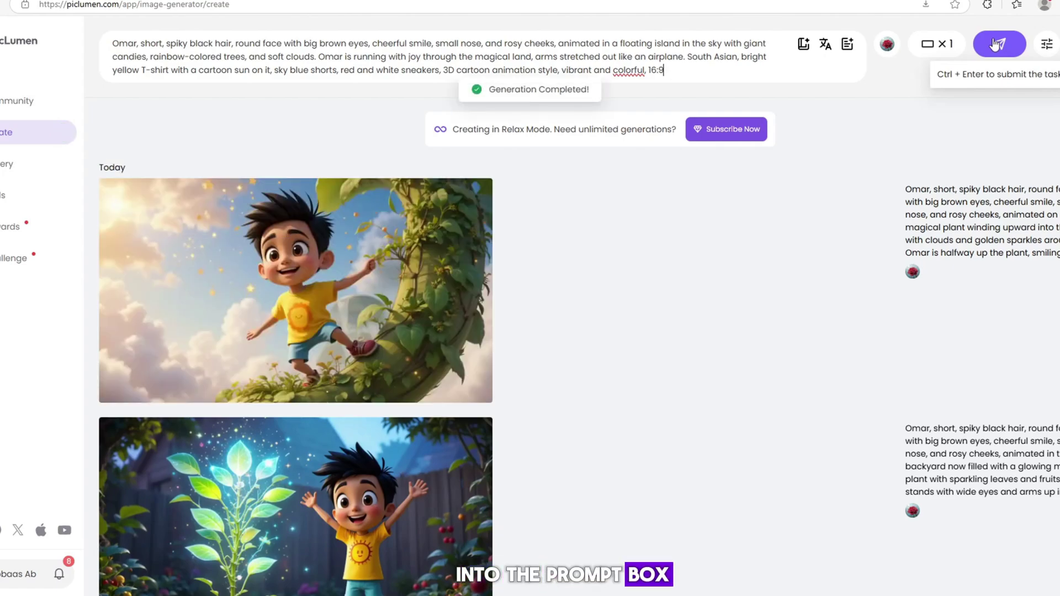
left_click(993, 45)
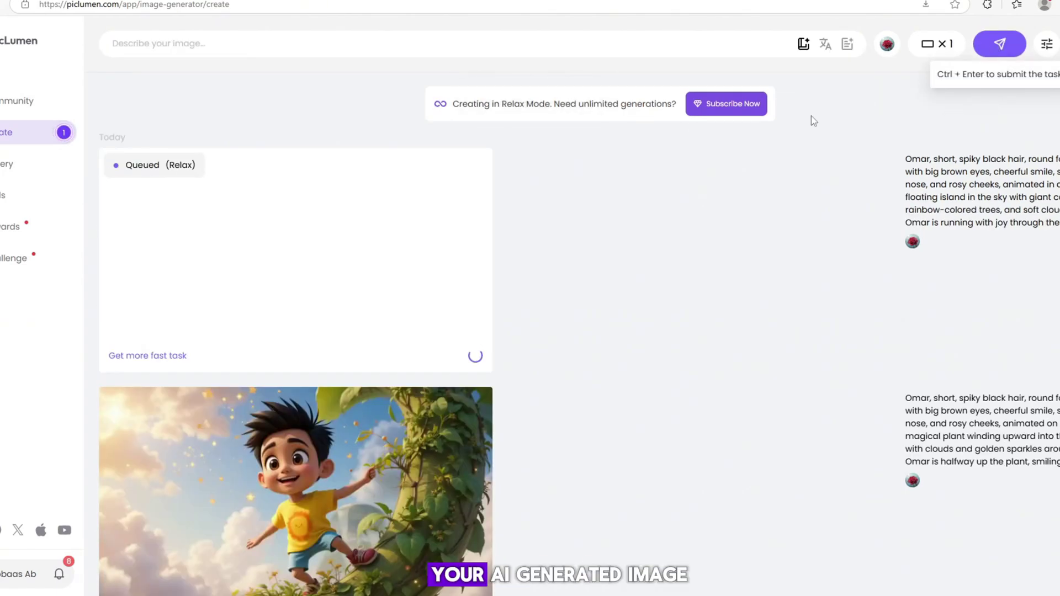
scroll(552, 276, "down", 16)
scroll(330, 430, "up", 4)
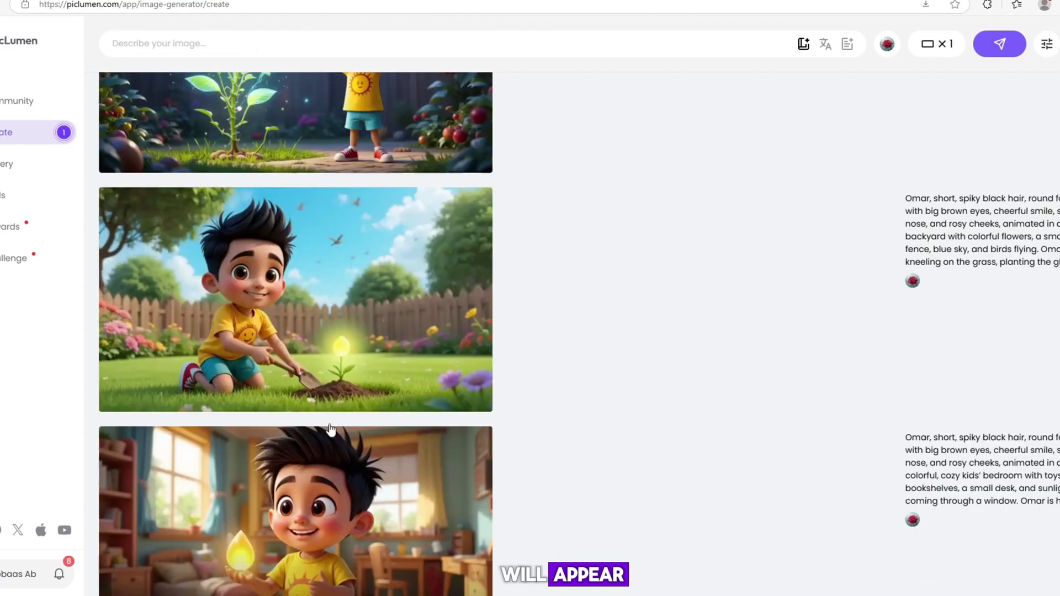
scroll(330, 430, "up", 5)
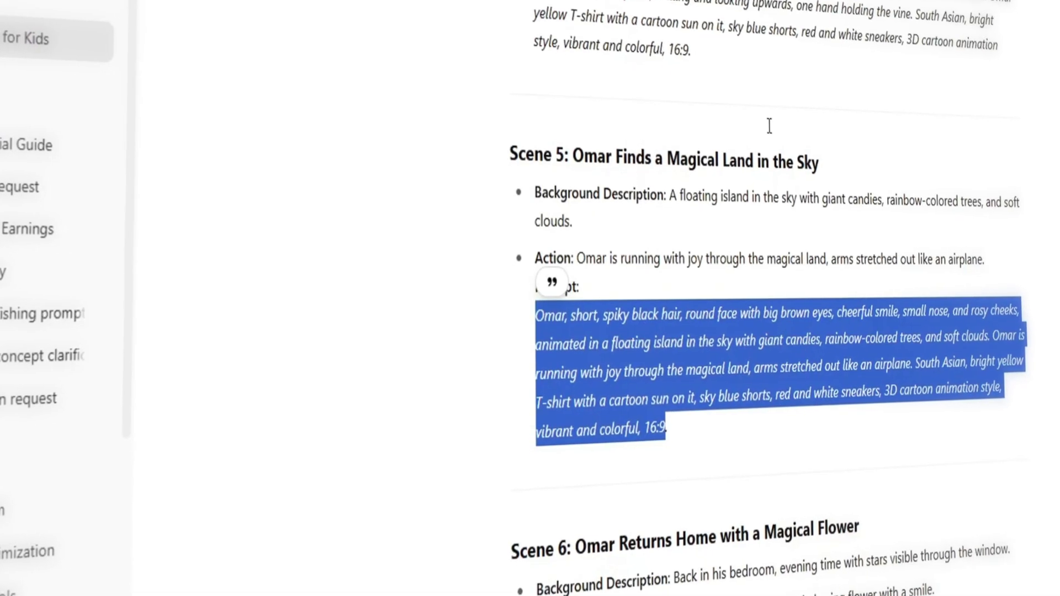
scroll(769, 126, "down", 5)
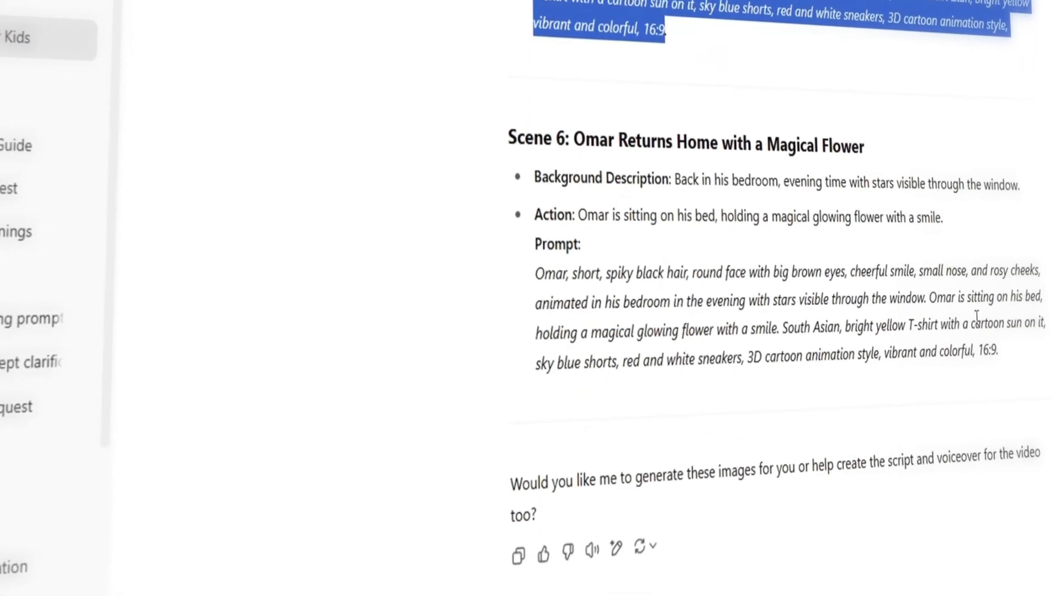
left_click_drag(999, 351, 525, 267)
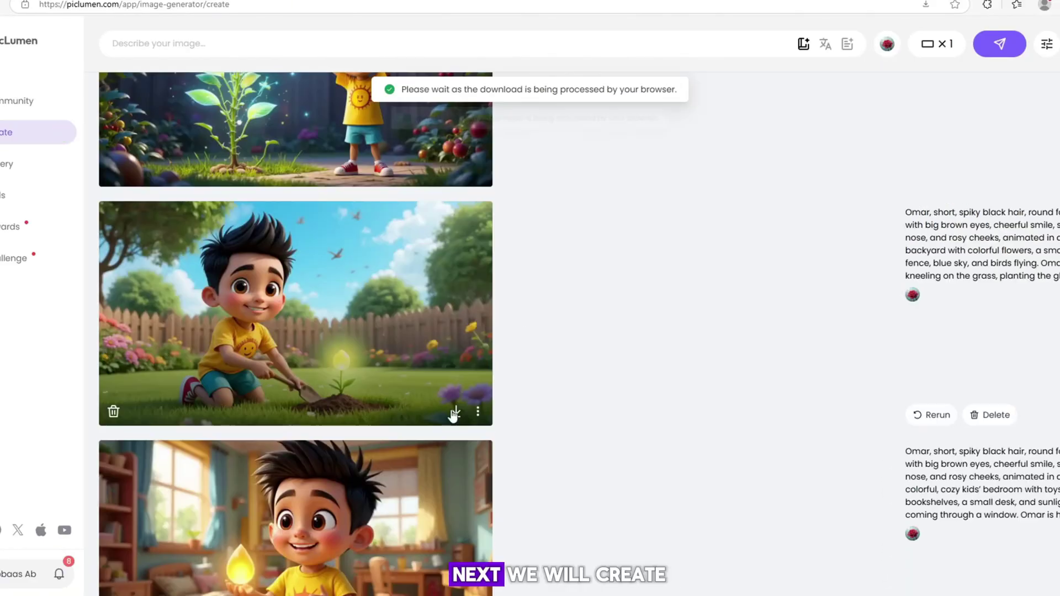
Download the glowing-plant image and another generated Omar scene image.
left_click(455, 411)
scroll(407, 327, "up", 3)
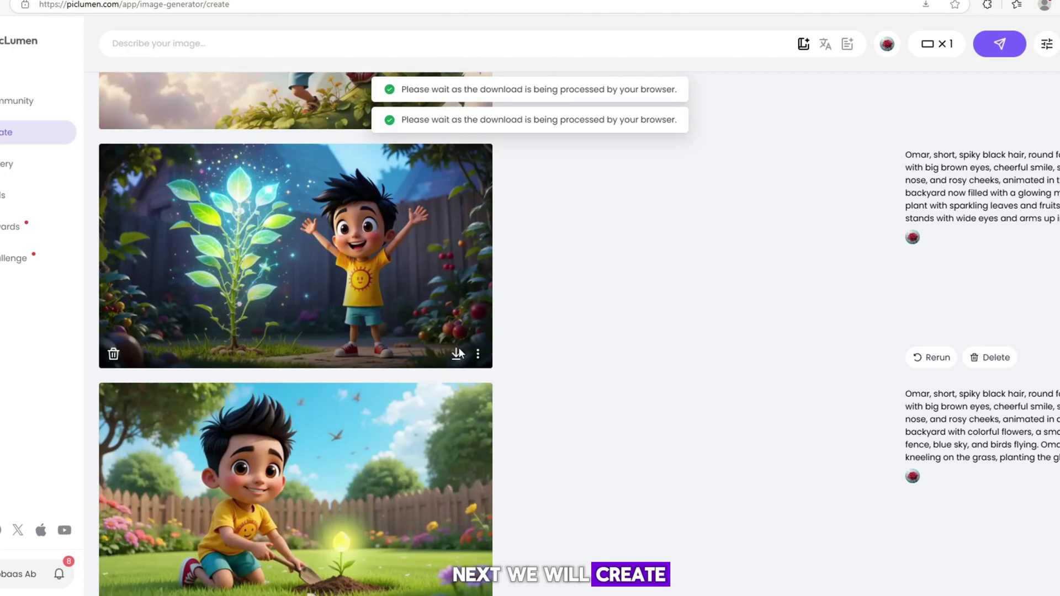
left_click(458, 354)
scroll(452, 381, "up", 6)
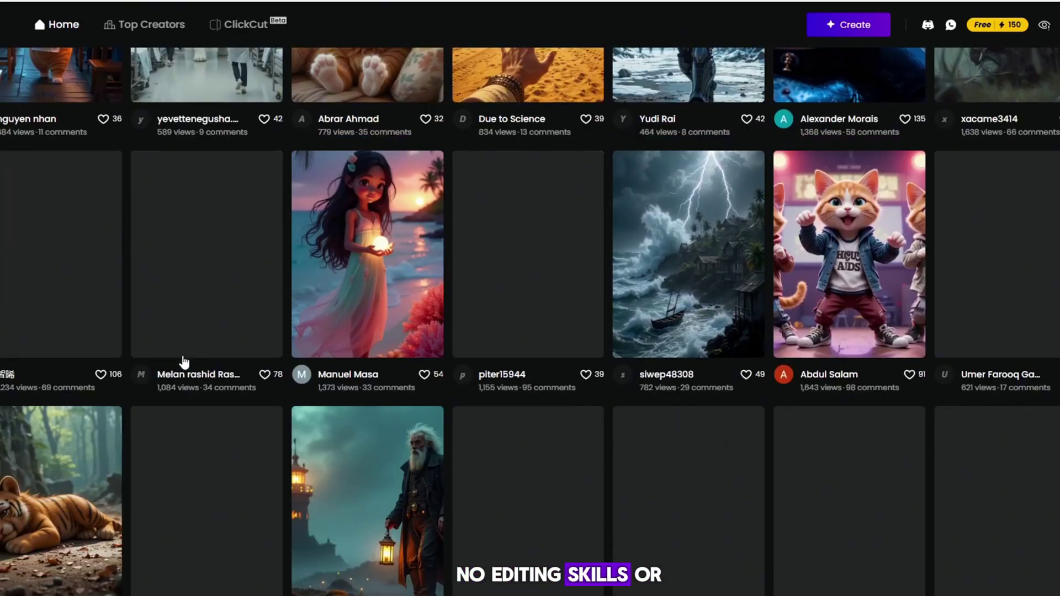
Scroll through the Digen AI home feed of community videos.
scroll(184, 362, "down", 2)
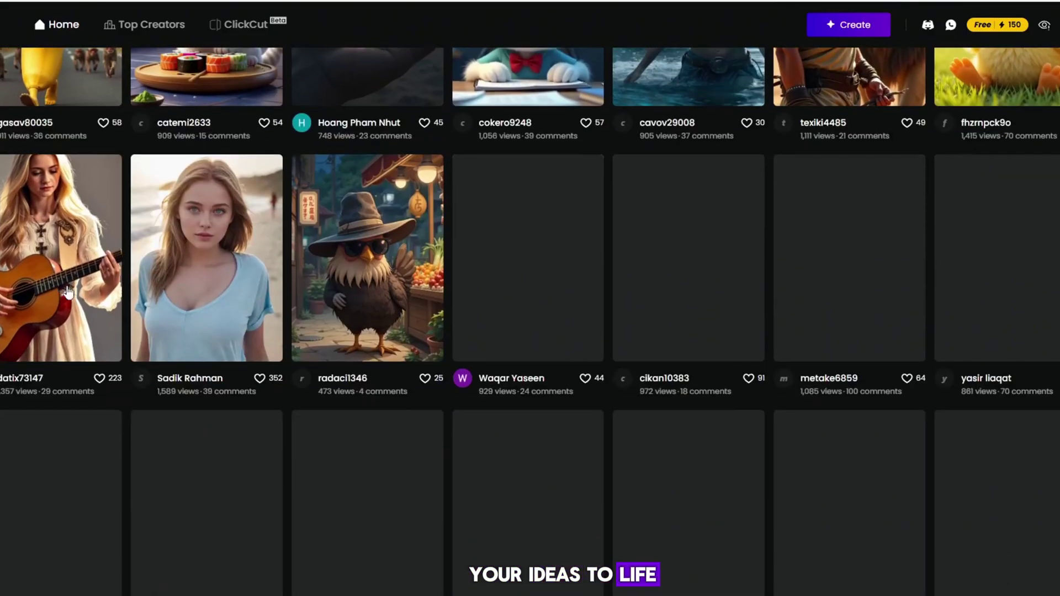
scroll(67, 292, "up", 15)
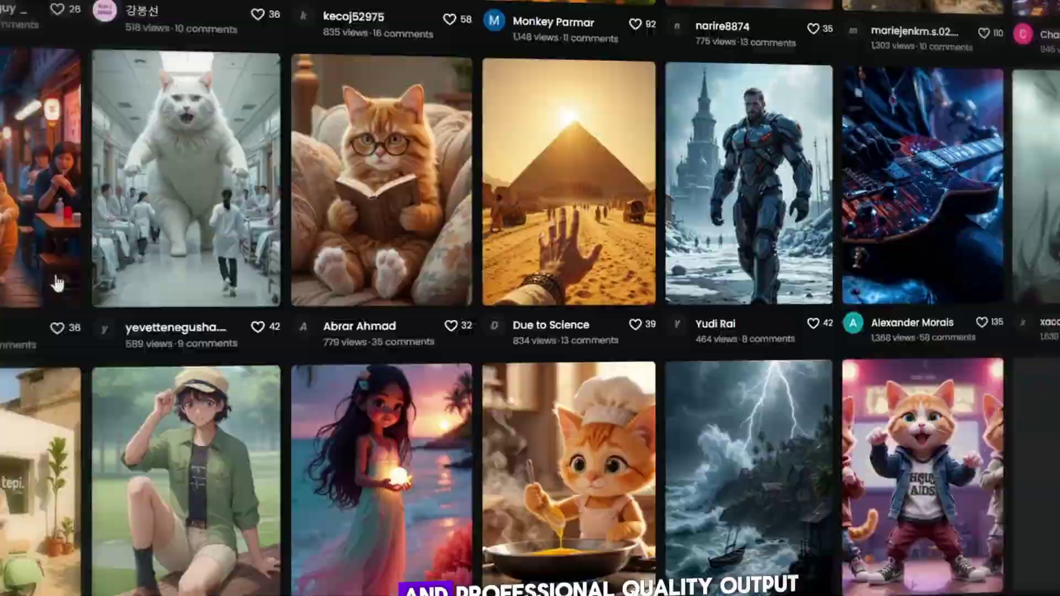
scroll(57, 284, "down", 15)
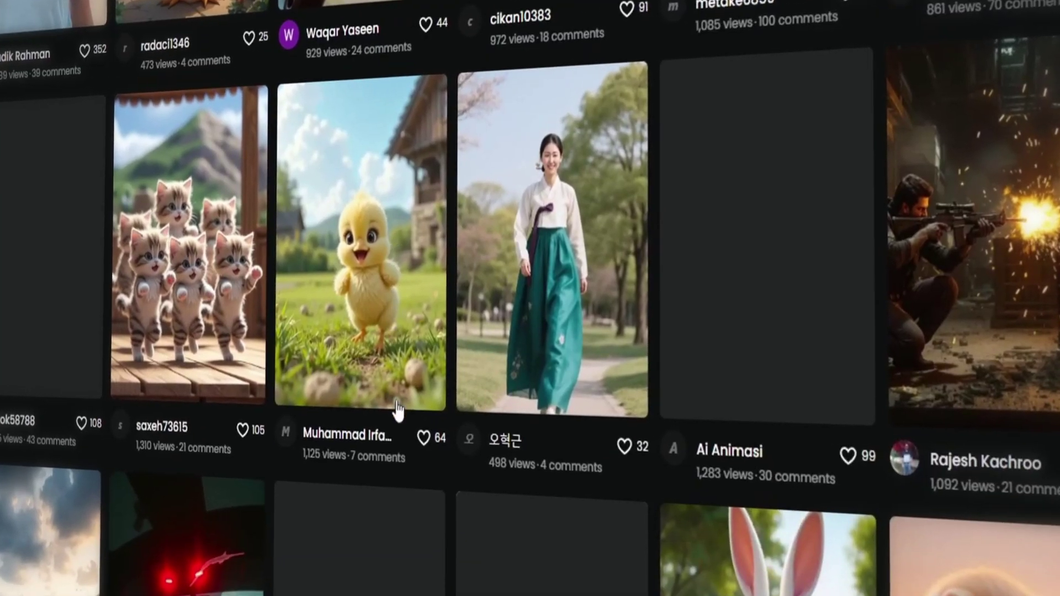
scroll(398, 411, "down", 5)
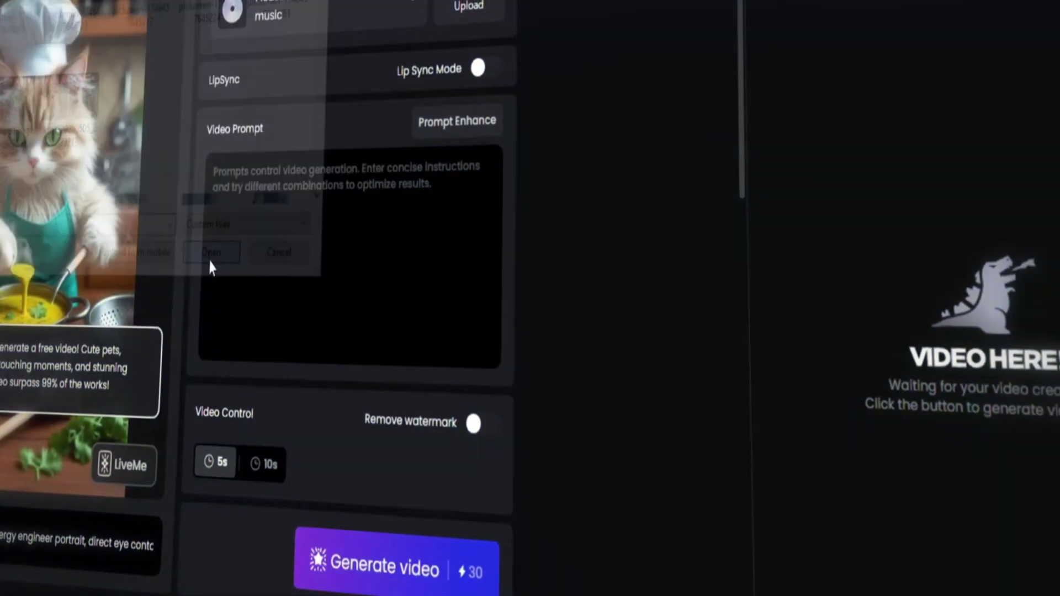
Animate an uploaded Omar image into a 5s laughing, mouth-moving video.
left_click(263, 201)
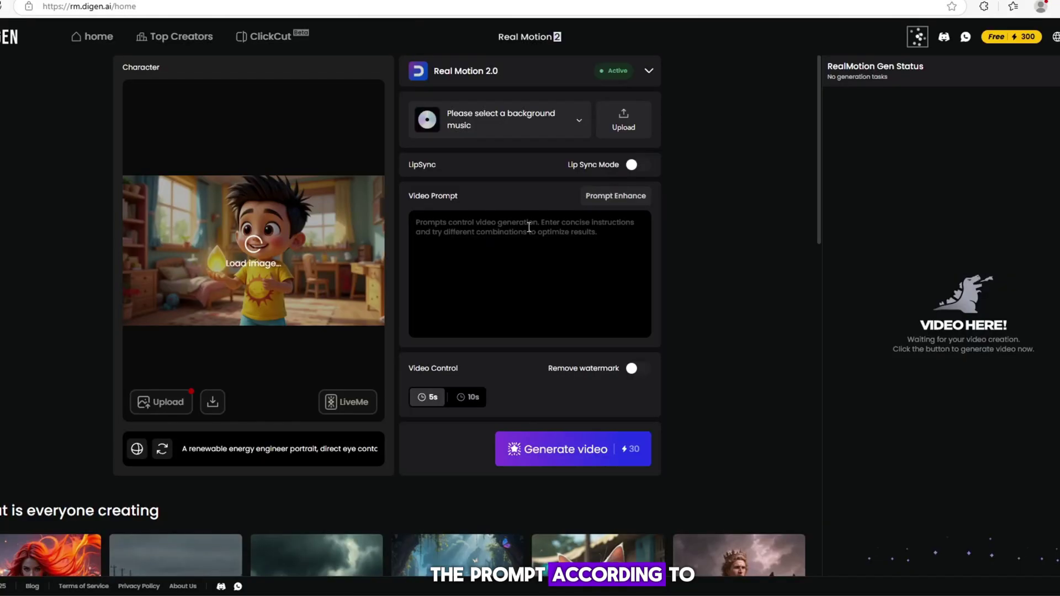
left_click(529, 228)
key("ctrl+v")
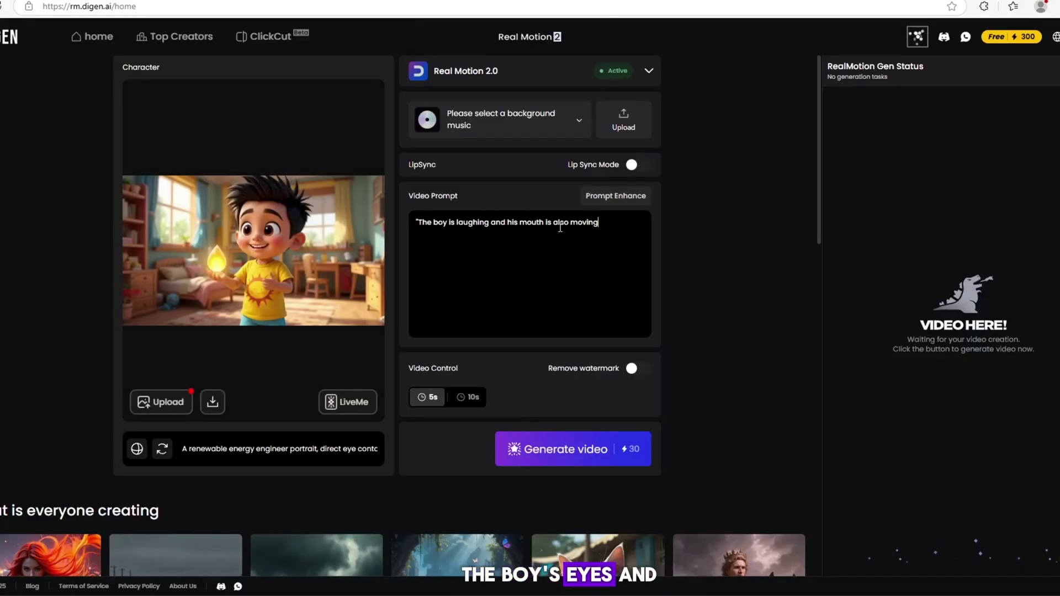
left_click(574, 450)
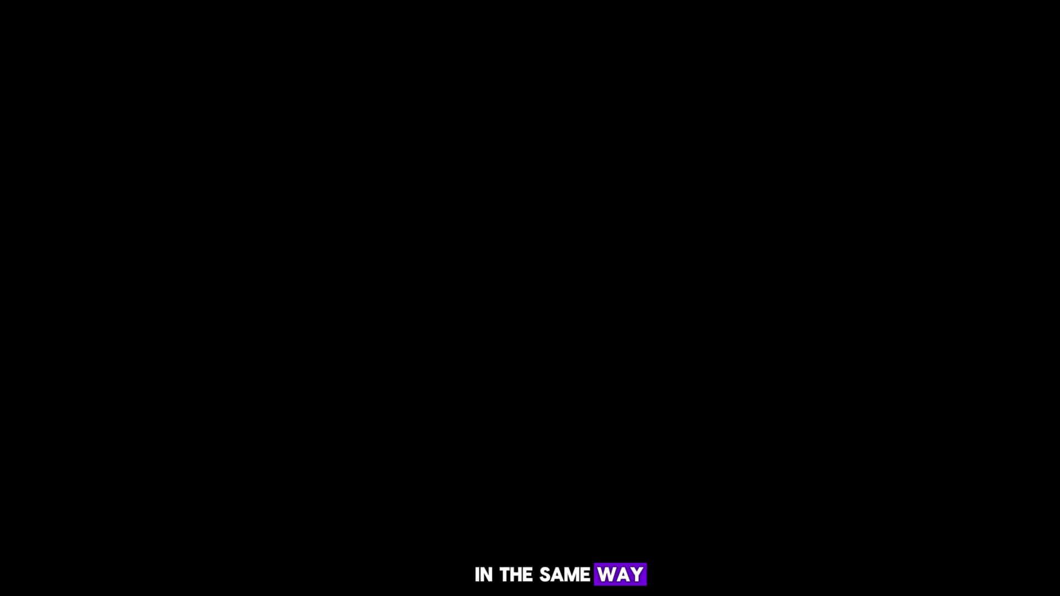
left_click(160, 401)
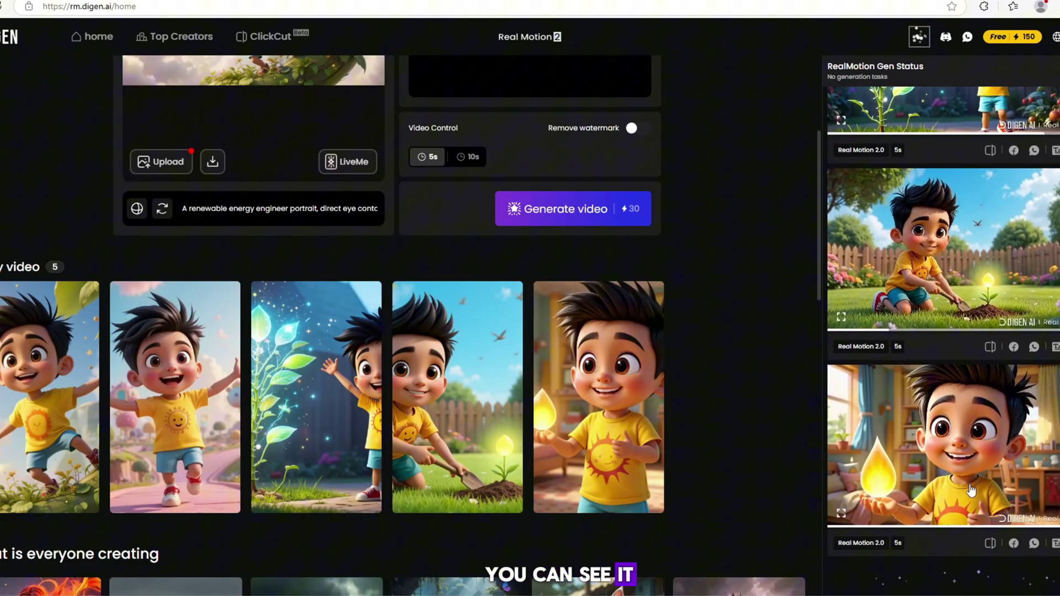
Scroll up to review the five finished 5-second Omar videos.
scroll(934, 369, "up", 3)
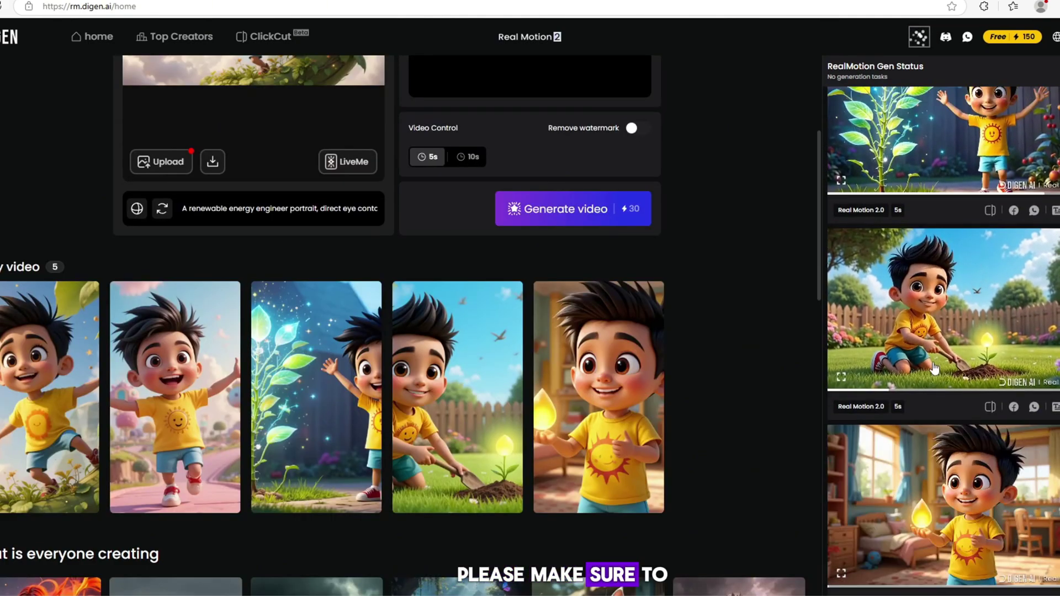
scroll(934, 368, "up", 5)
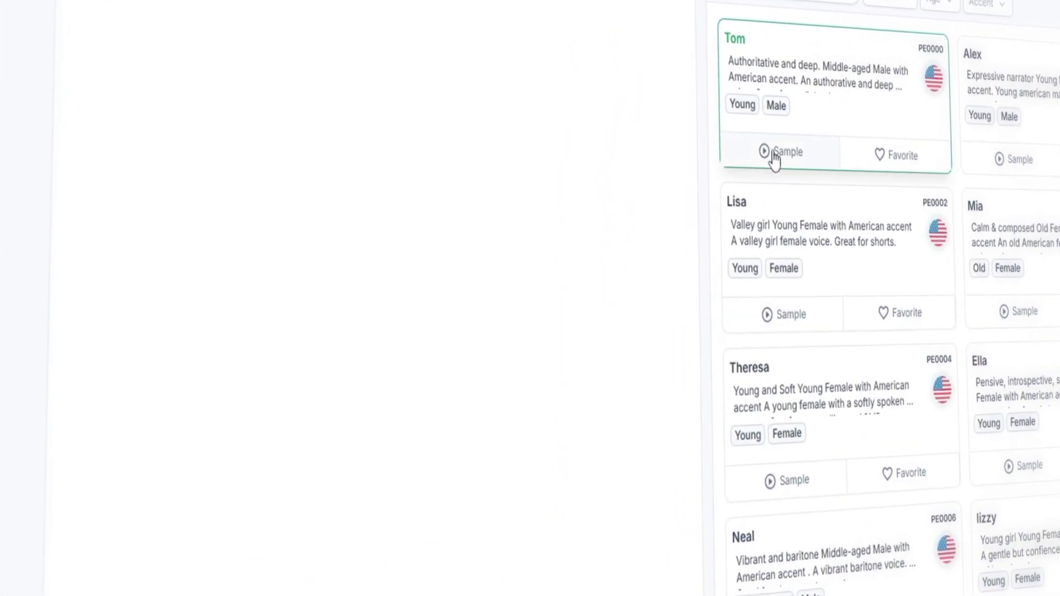
Compare the Tom, Alex and Lisa voice samples and choose Tom for the narration.
left_click(699, 135)
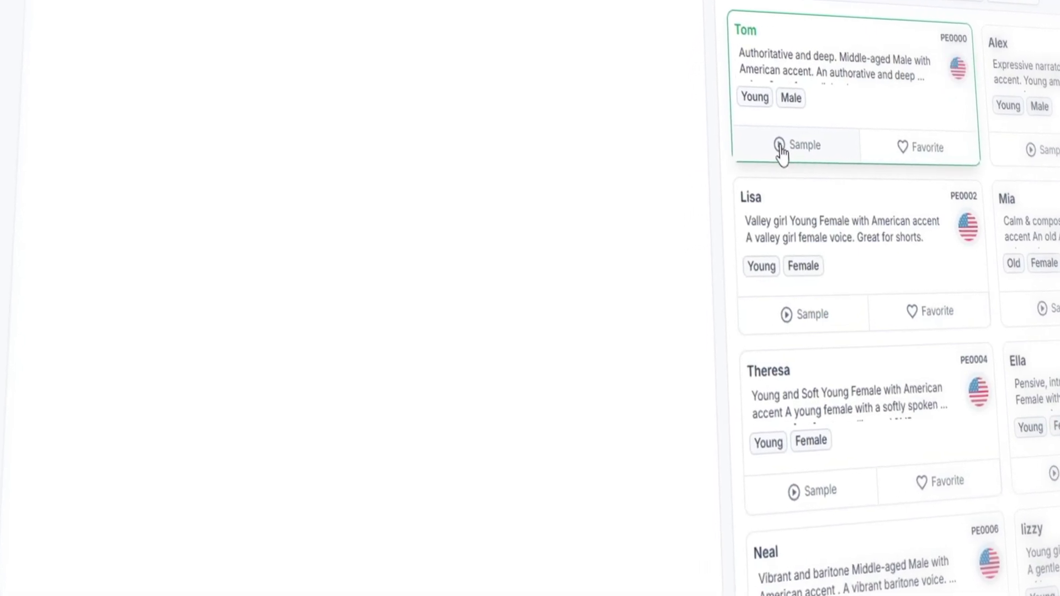
left_click(1033, 149)
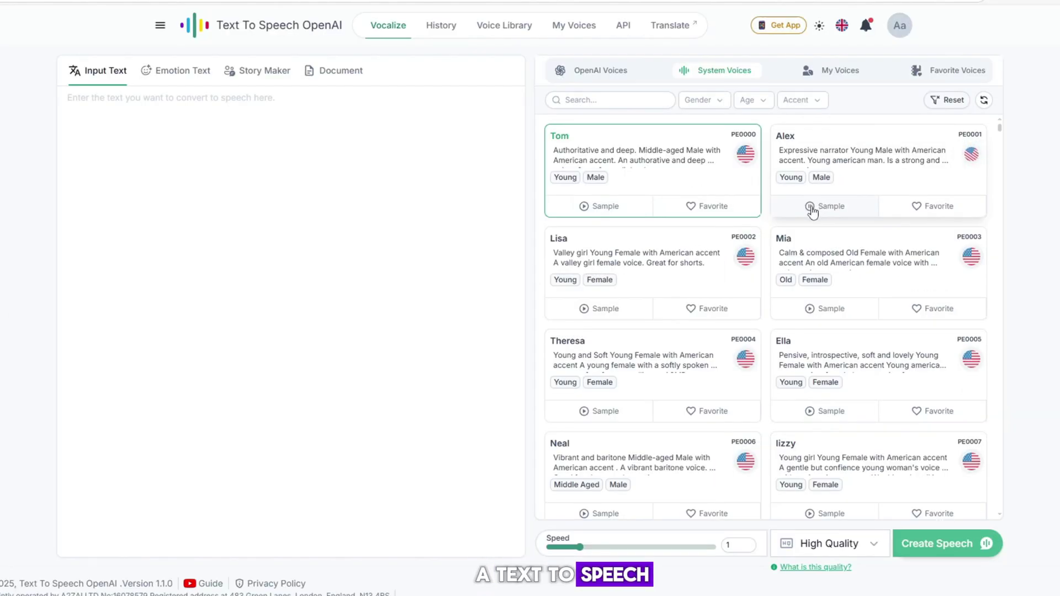
left_click(583, 309)
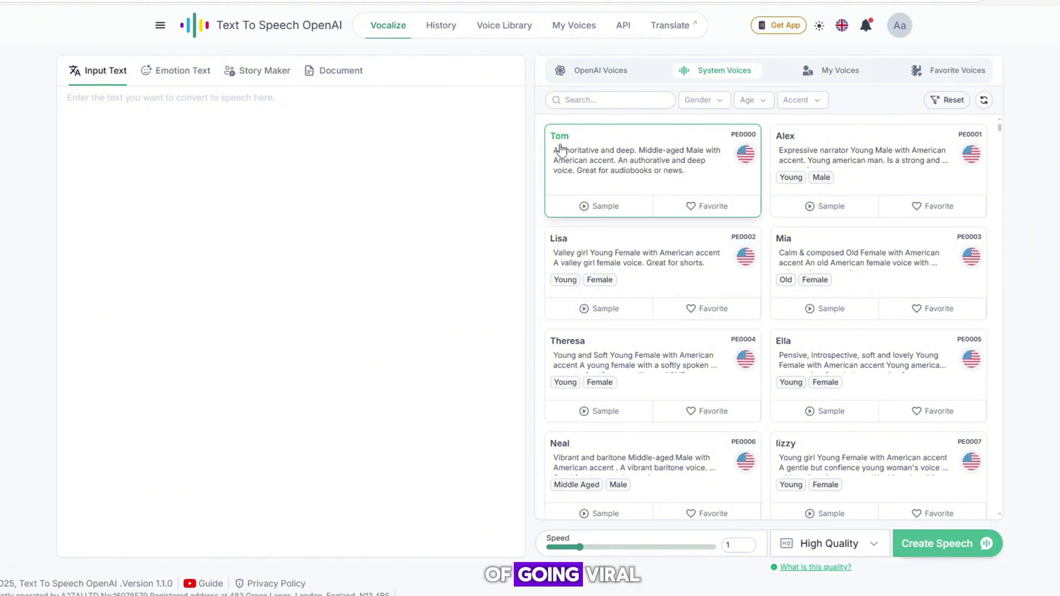
left_click(583, 208)
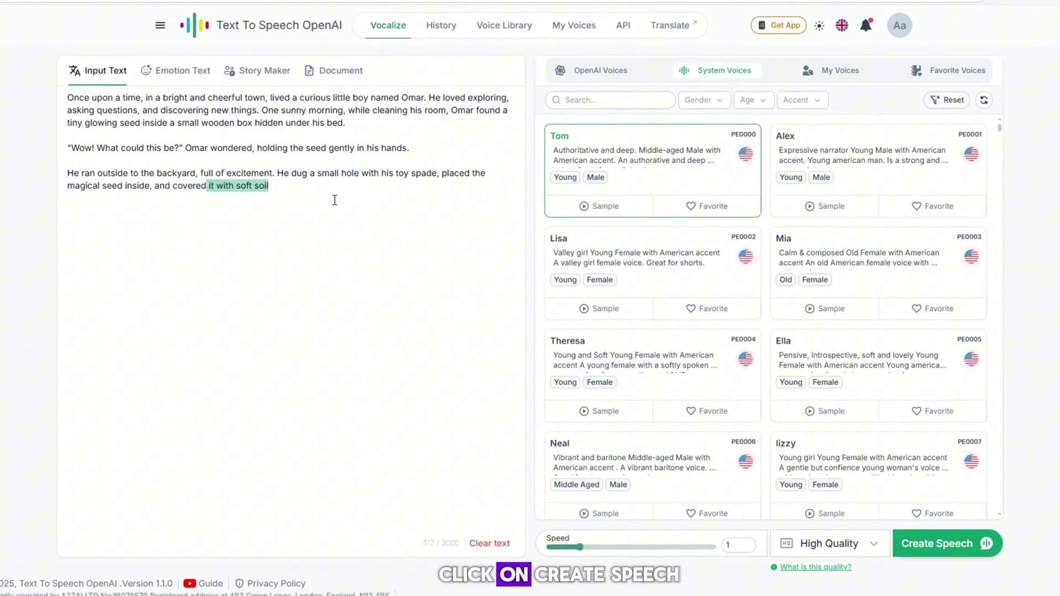
left_click(282, 199)
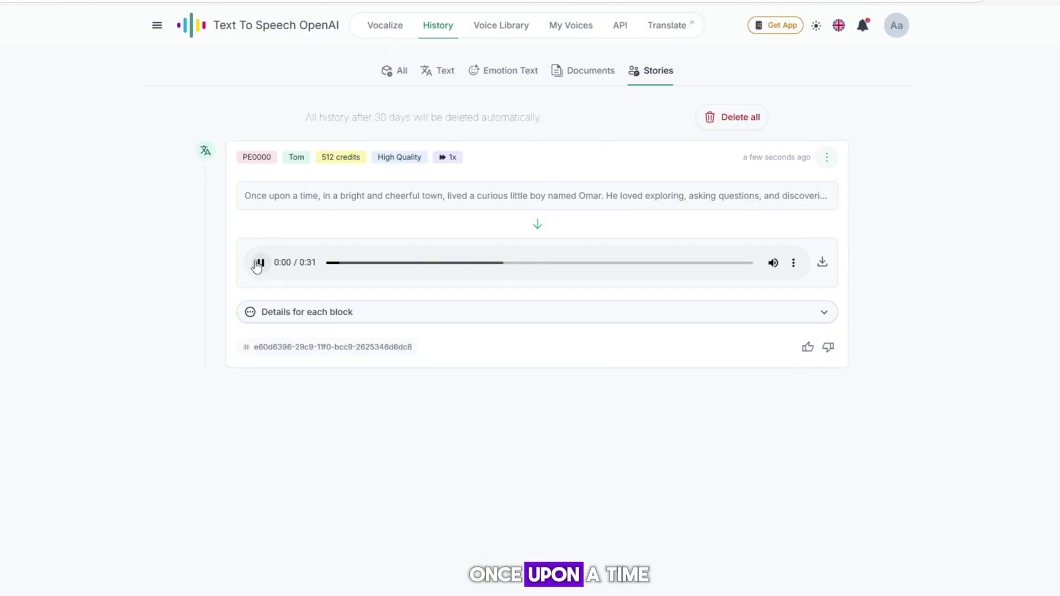
Play the new 0:31 Tom narration from History.
left_click(256, 263)
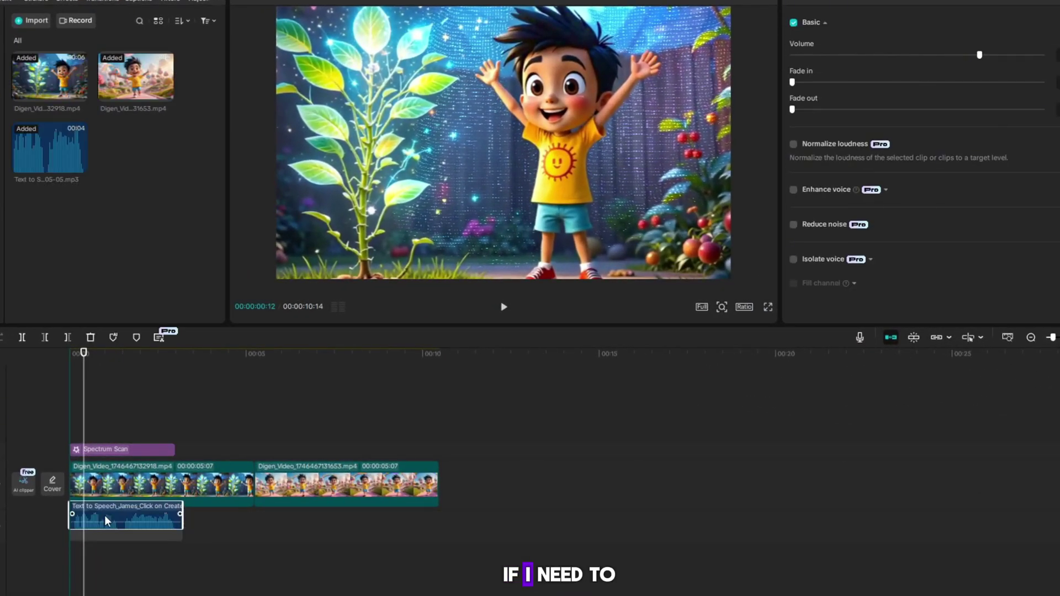
Select the first Omar video clip on the CapCut timeline, beneath the Spectrum Scan effect.
left_click(117, 490)
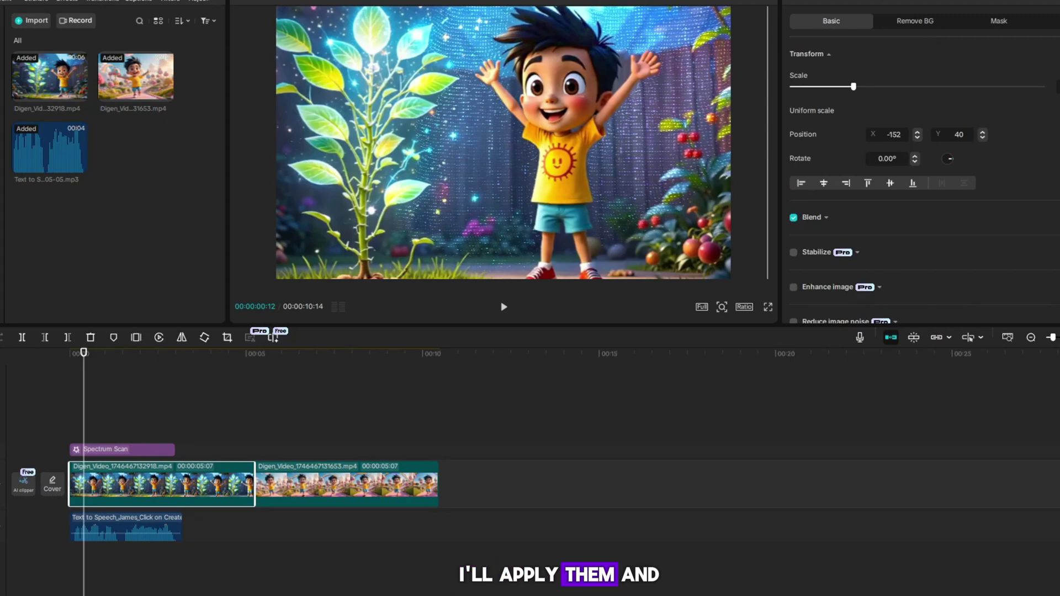